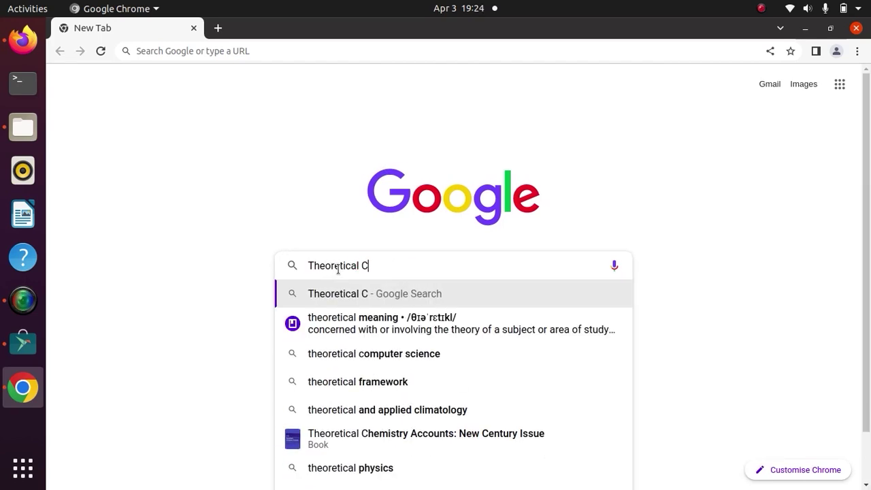
Search the web for 'BURAI INSTALLATION'.
{"action": "type", "text": "ondensed Matter Physics"}
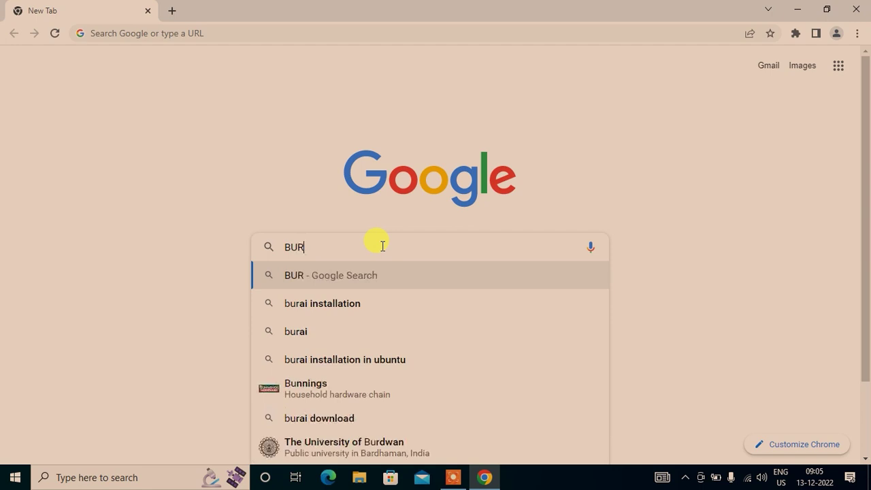
{"action": "type", "text": "STALLATION"}
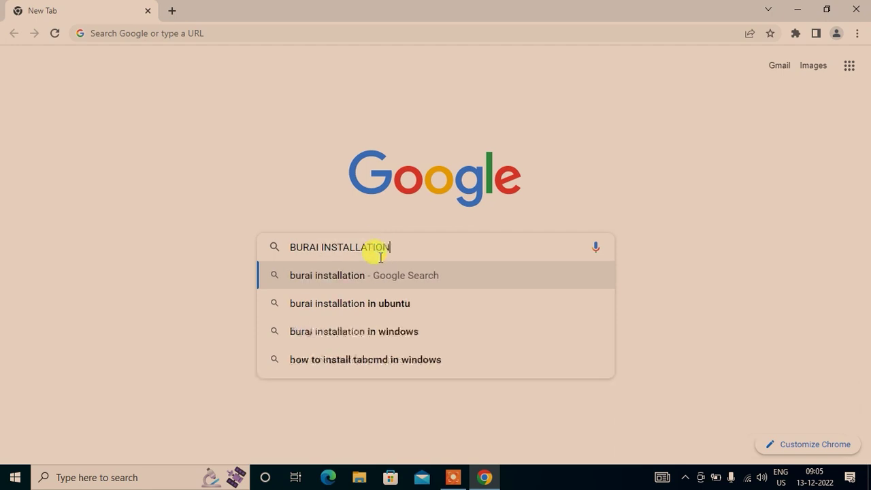
{"action": "key", "text": "Return"}
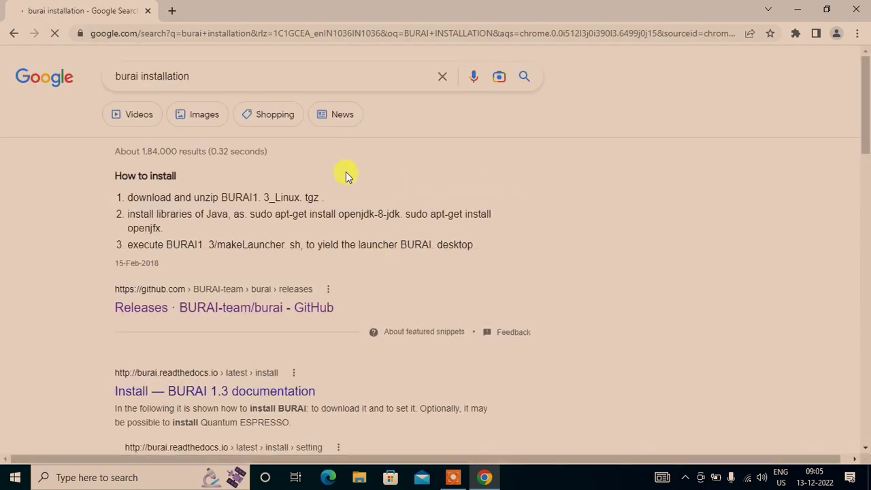
Save BURAI1.3.2_Windows.zip from the BURAI GitHub releases page into Downloads.
{"action": "left_click", "coordinate": [301, 297]}
{"action": "scroll", "coordinate": [575, 296], "scroll_direction": "down", "scroll_amount": 10}
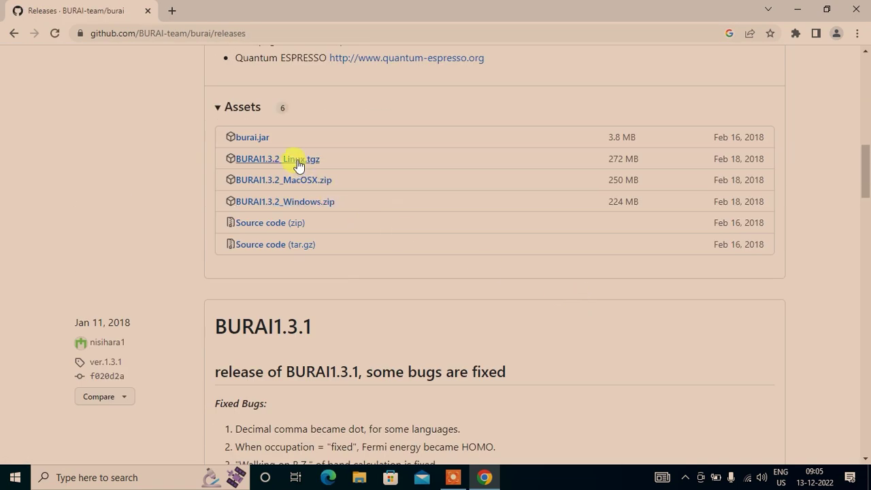
{"action": "right_click", "coordinate": [293, 202]}
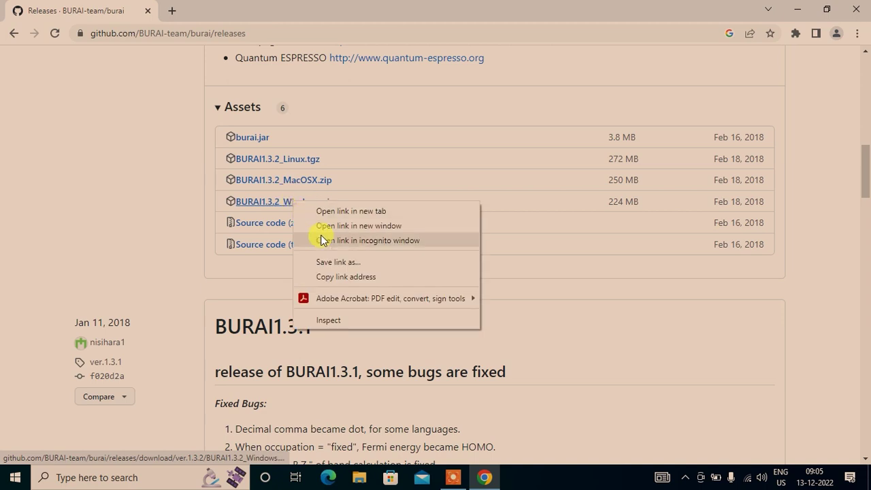
{"action": "left_click", "coordinate": [353, 264]}
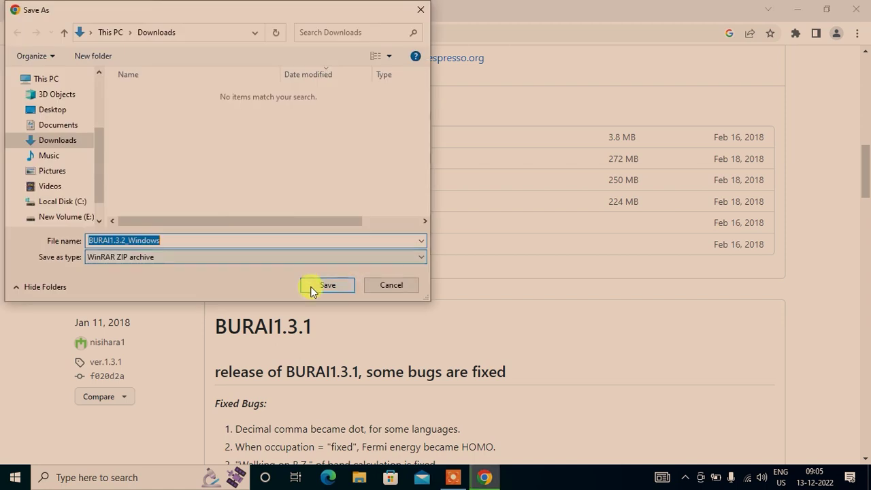
{"action": "left_click", "coordinate": [316, 288]}
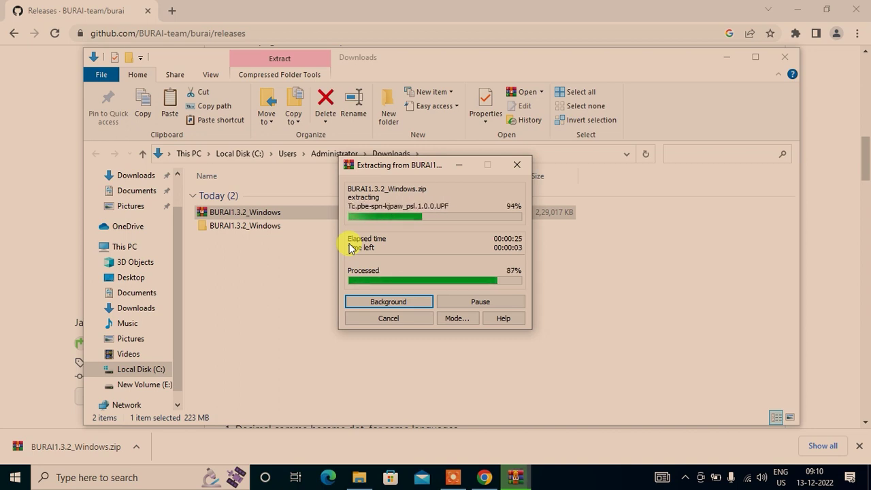
Copy the extracted BURAI1.3.2_Windows folder into Local Disk (C:).
{"action": "right_click", "coordinate": [338, 250]}
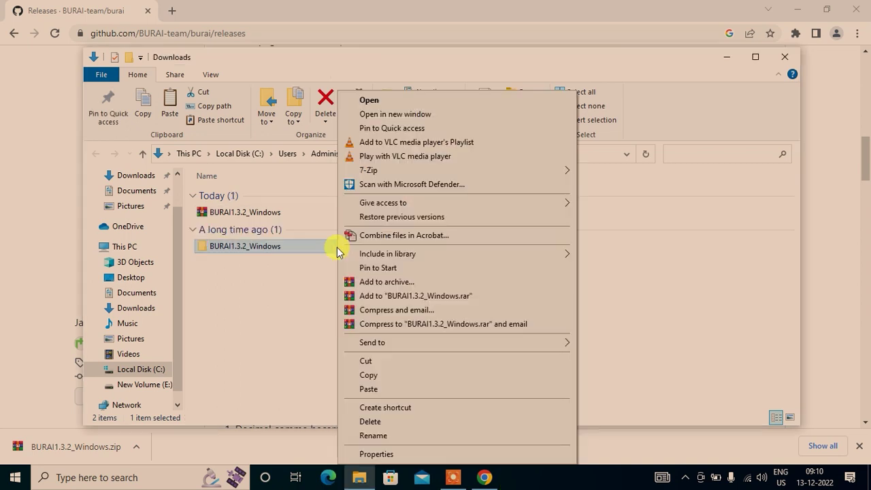
{"action": "left_click", "coordinate": [411, 373]}
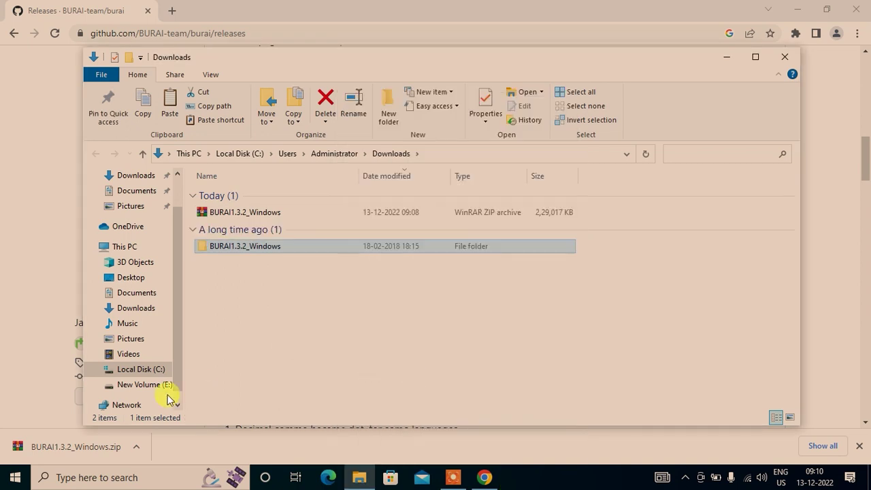
{"action": "left_click", "coordinate": [140, 370]}
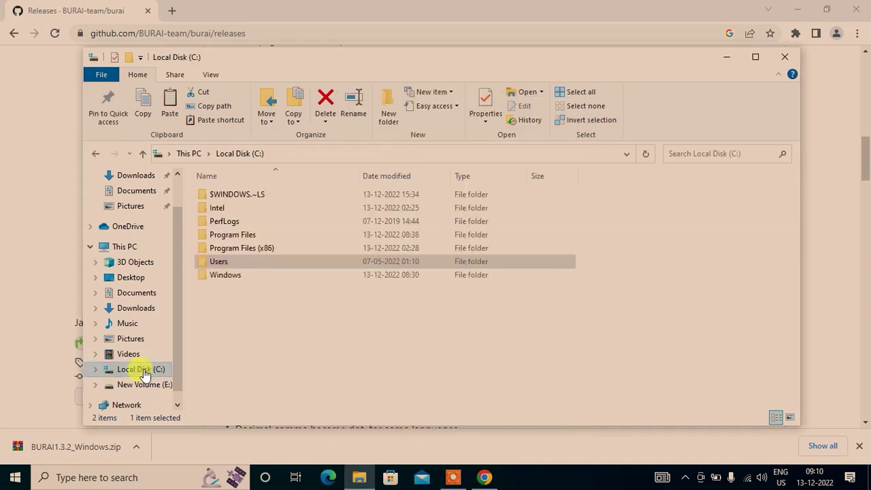
{"action": "right_click", "coordinate": [303, 348]}
{"action": "left_click", "coordinate": [343, 254]}
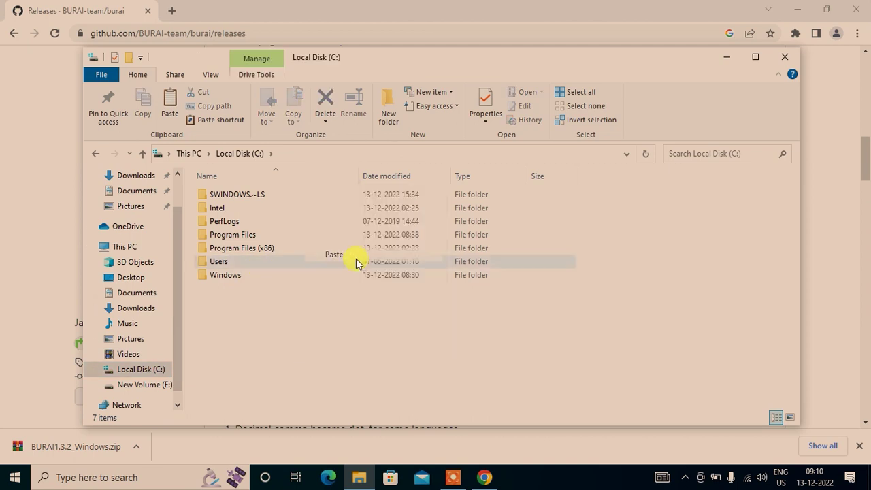
Launch BURAI.exe from C:\BURAI1.3.2_Windows\bin.
{"action": "left_click", "coordinate": [754, 57]}
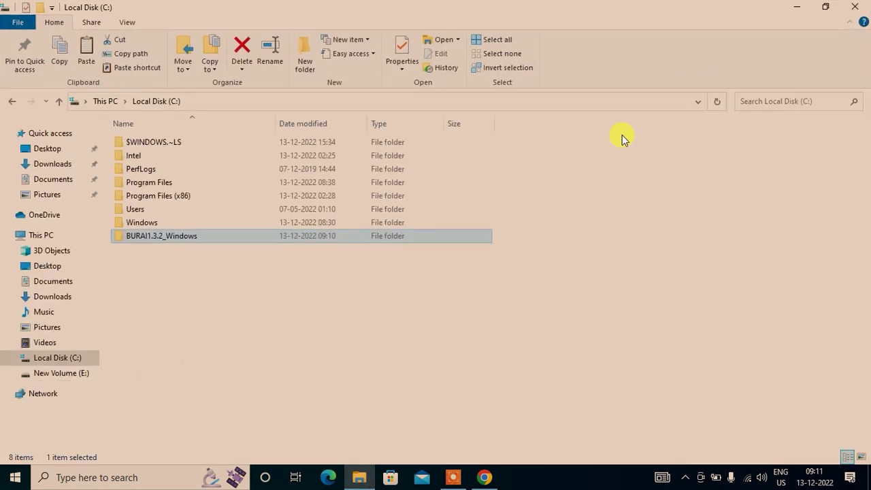
{"action": "double_click", "coordinate": [332, 238]}
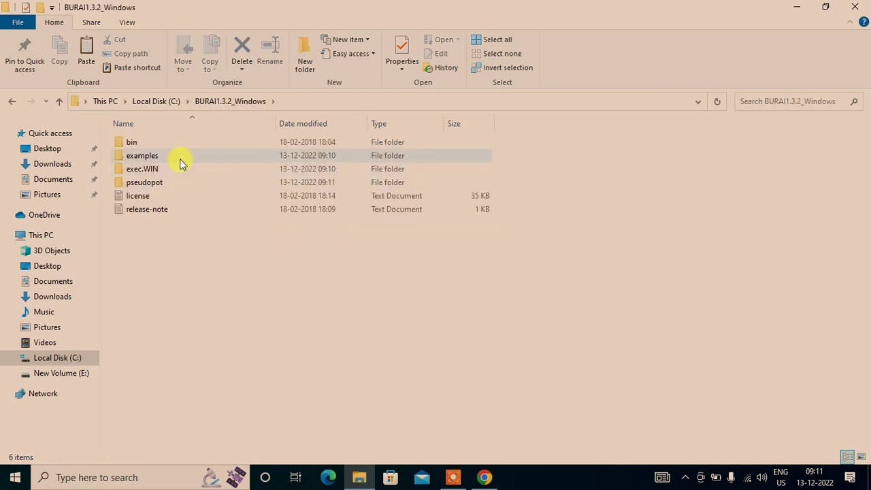
{"action": "double_click", "coordinate": [187, 144]}
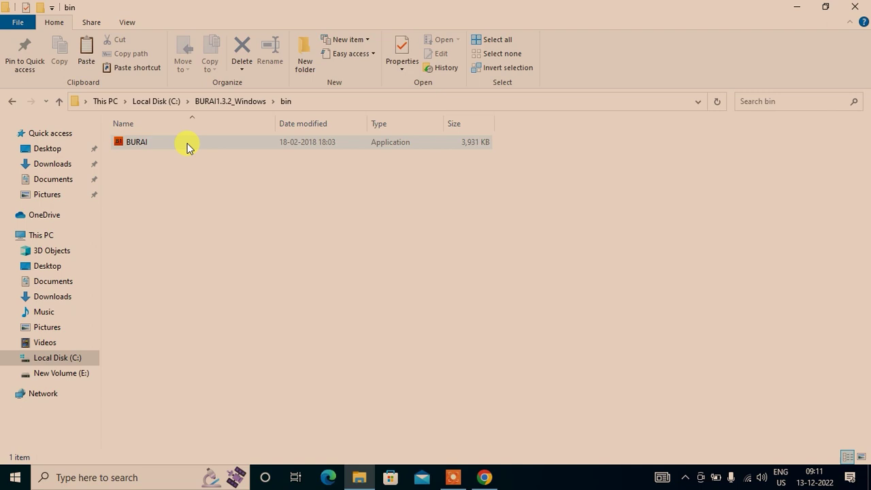
{"action": "double_click", "coordinate": [187, 143]}
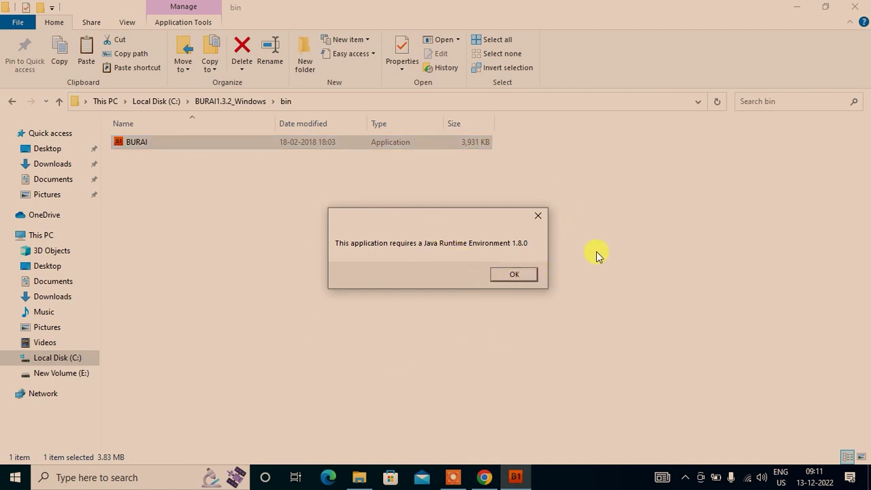
Dismiss the Java requirement message and download the Java installer, showing it in its folder.
{"action": "left_click", "coordinate": [511, 275]}
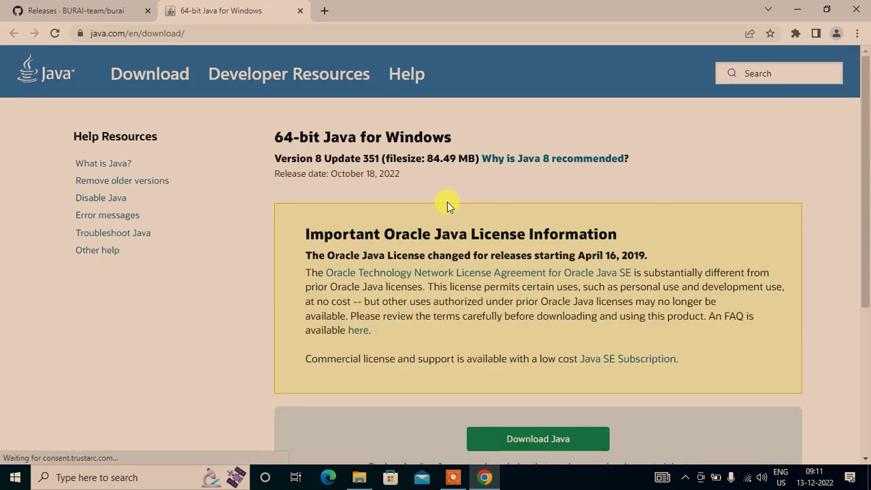
{"action": "left_click", "coordinate": [561, 440]}
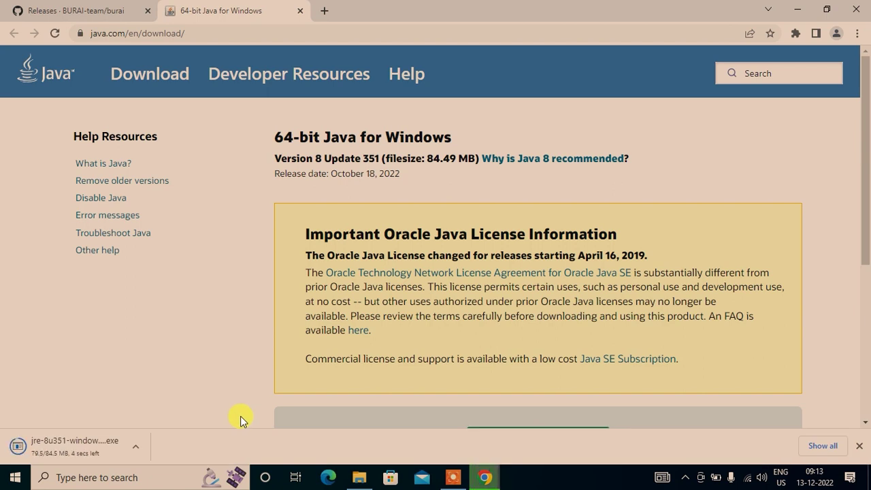
{"action": "right_click", "coordinate": [53, 449]}
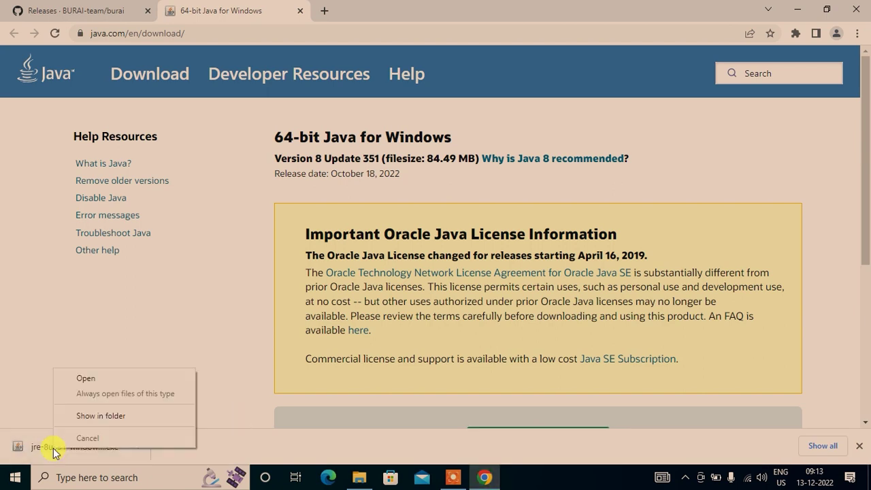
{"action": "left_click", "coordinate": [95, 416]}
Install jre-8u351-windows-x64 with administrator rights.
{"action": "left_click", "coordinate": [258, 229]}
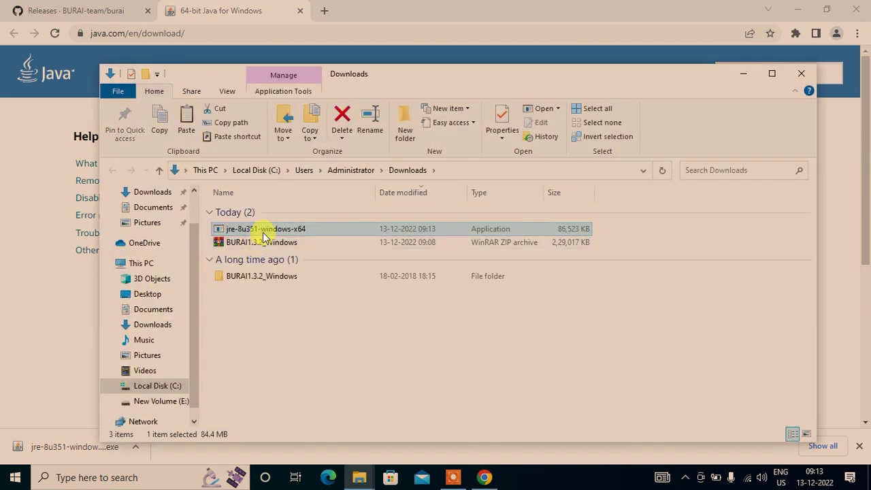
{"action": "right_click", "coordinate": [265, 234]}
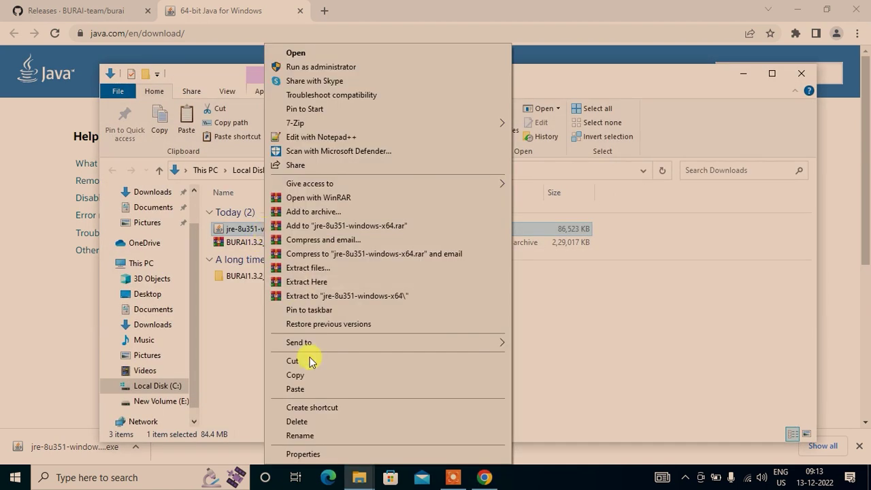
{"action": "left_click", "coordinate": [342, 68]}
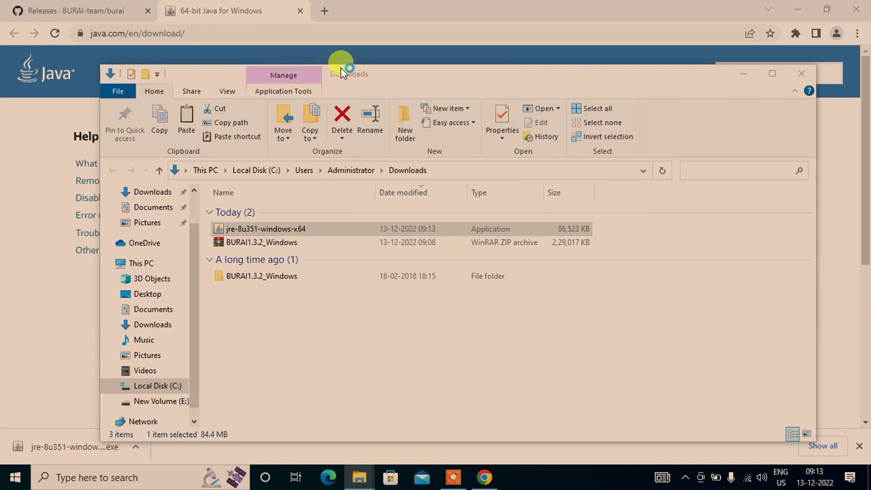
{"action": "left_click", "coordinate": [524, 347]}
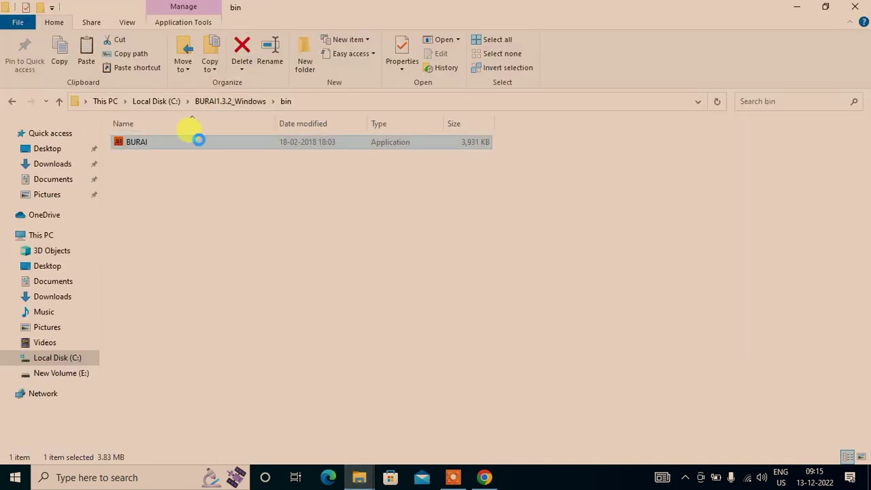
Run BURAI as administrator and bring its window to the front.
{"action": "right_click", "coordinate": [198, 140]}
{"action": "left_click", "coordinate": [231, 84]}
{"action": "left_click", "coordinate": [518, 478]}
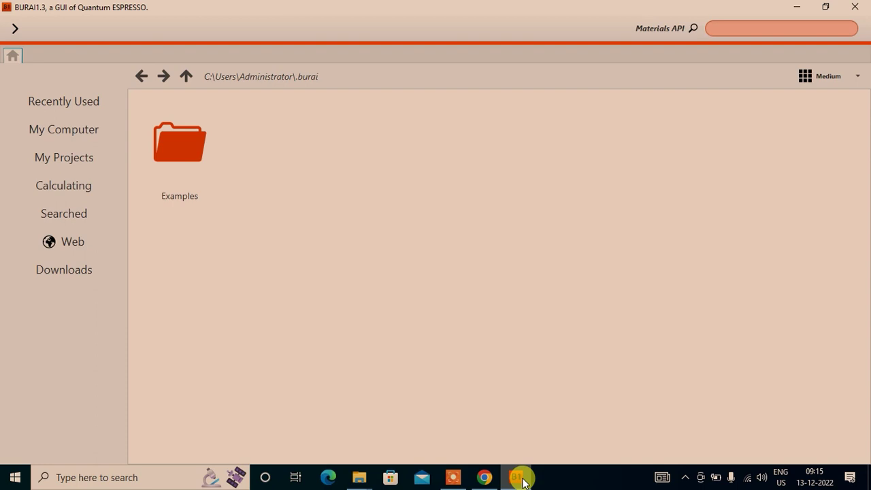
Browse to Examples\CIF and refresh the list to show the sample .cif files.
{"action": "double_click", "coordinate": [212, 165]}
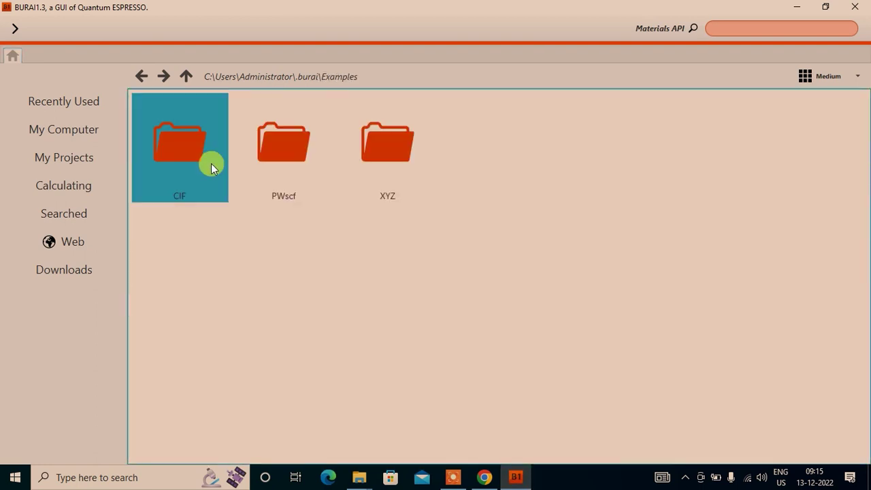
{"action": "double_click", "coordinate": [211, 163]}
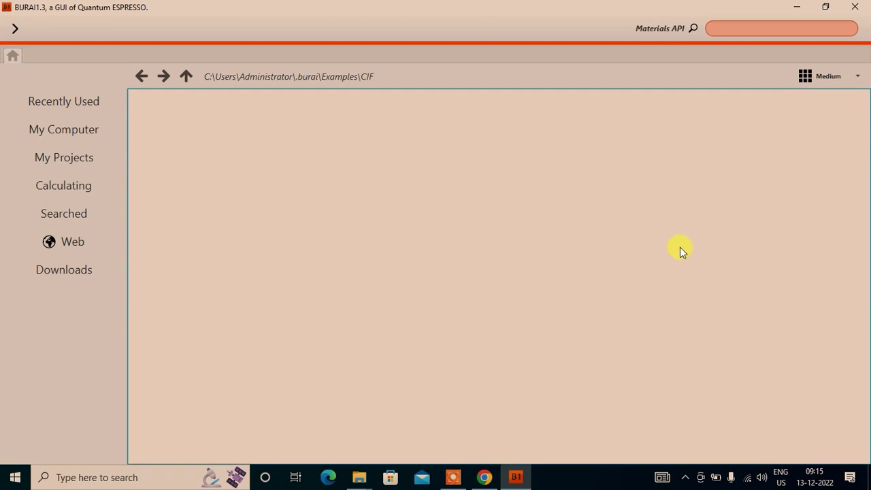
{"action": "left_click", "coordinate": [143, 80]}
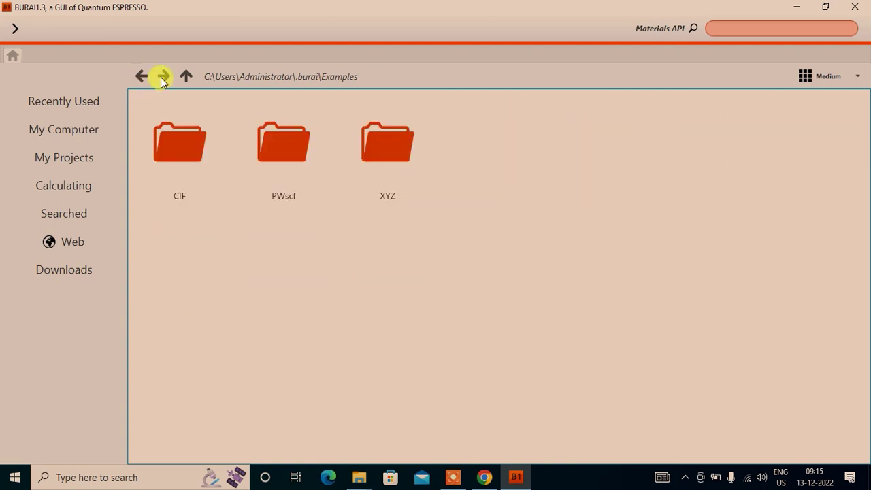
{"action": "left_click", "coordinate": [162, 78]}
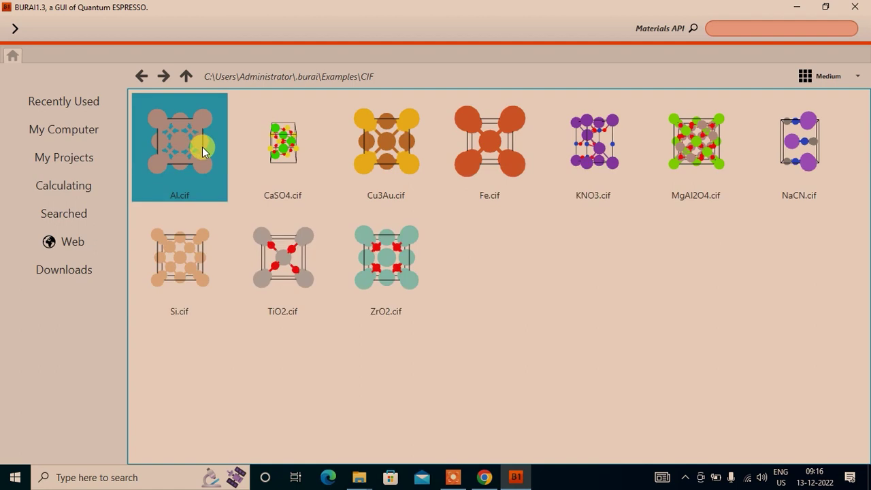
Open Fe.cif and rotate the iron cubic cell to an oblique view and back to front.
{"action": "double_click", "coordinate": [488, 153]}
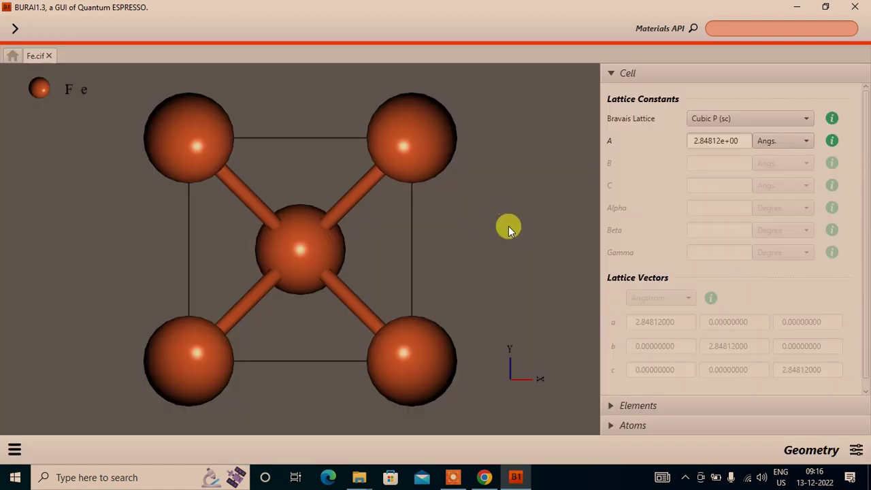
{"action": "left_click_drag", "start_coordinate": [508, 226], "coordinate": [461, 235]}
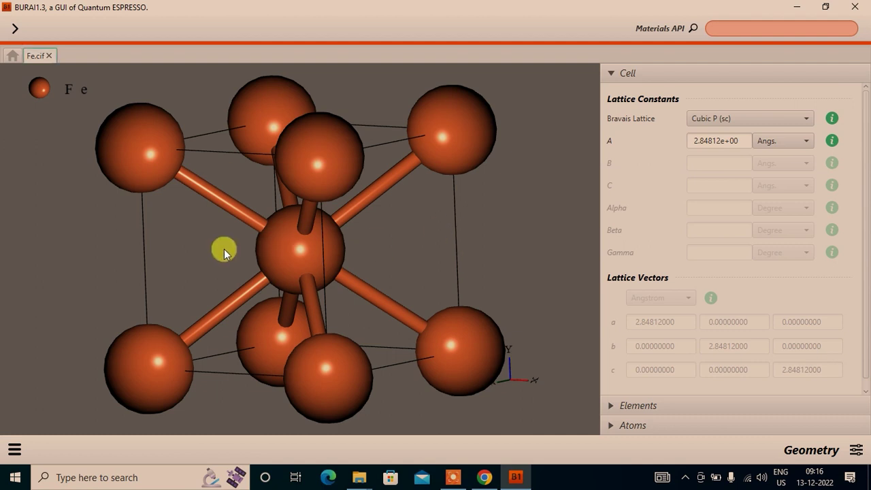
{"action": "mouse_move", "coordinate": [267, 244]}
{"action": "left_mouse_down"}
{"action": "mouse_move", "coordinate": [295, 241]}
{"action": "mouse_move", "coordinate": [268, 238]}
{"action": "left_mouse_up"}
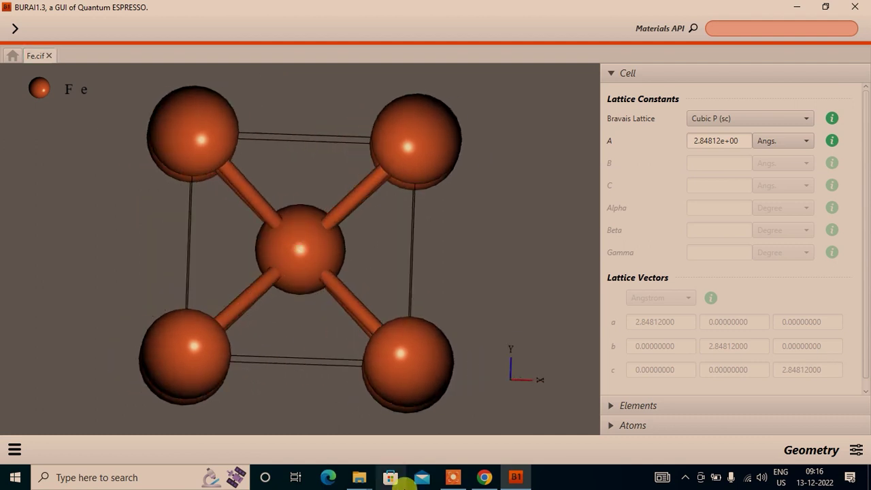
Create a shortcut to BURAI in the bin folder.
{"action": "mouse_move", "coordinate": [371, 482]}
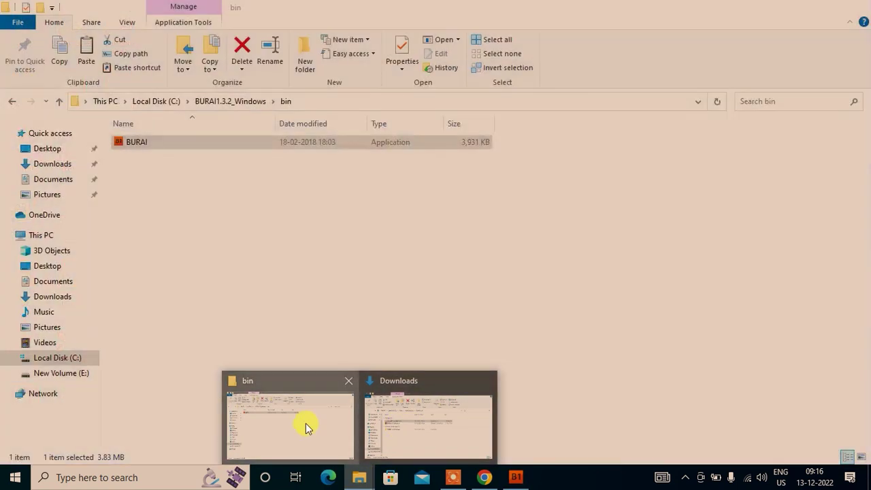
{"action": "left_click", "coordinate": [305, 423]}
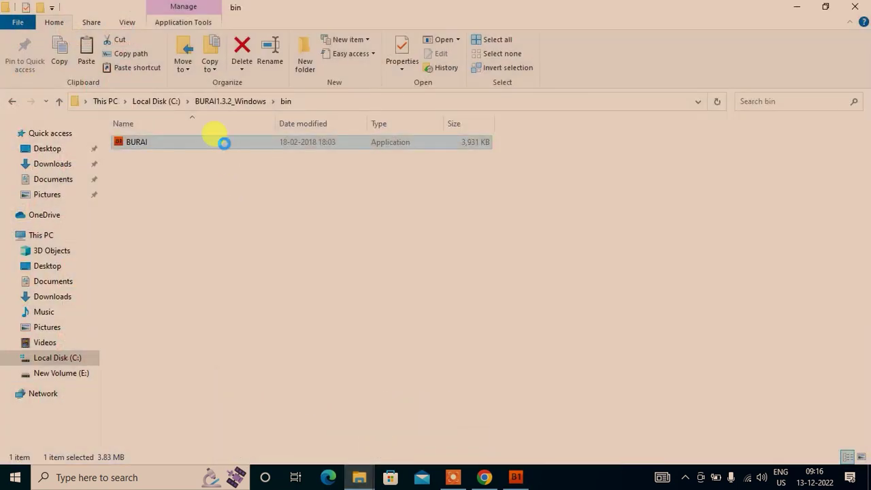
{"action": "right_click", "coordinate": [224, 143]}
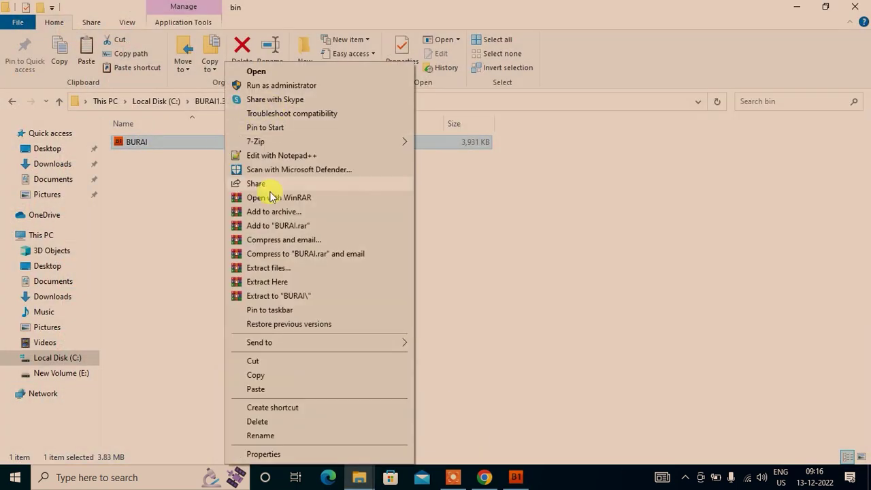
{"action": "left_click", "coordinate": [265, 408]}
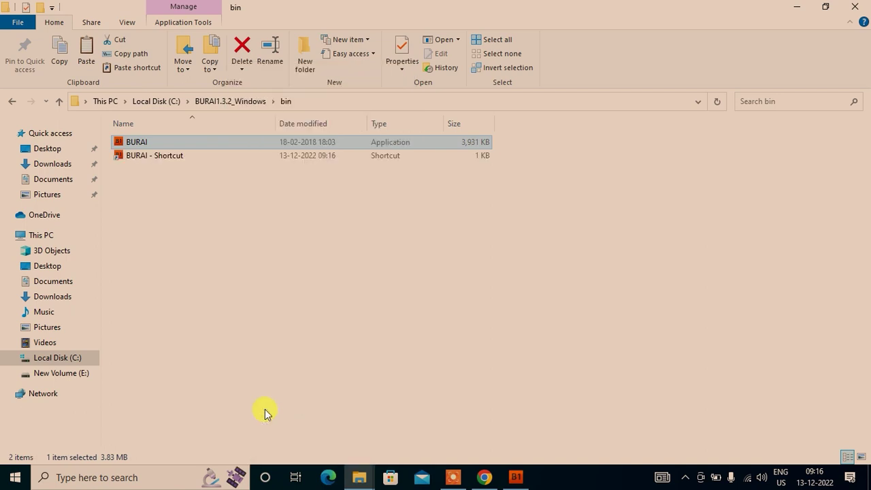
Move the BURAI shortcut onto the desktop beside the Word icon.
{"action": "right_click", "coordinate": [186, 141]}
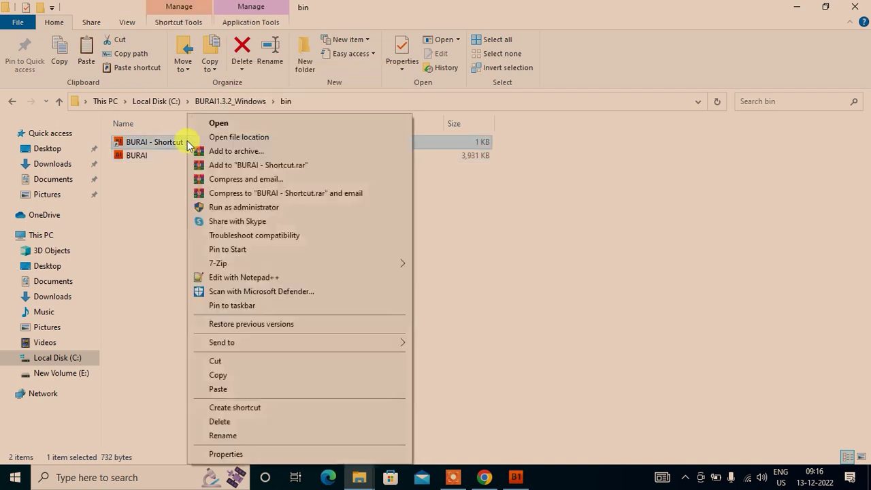
{"action": "left_click", "coordinate": [234, 362]}
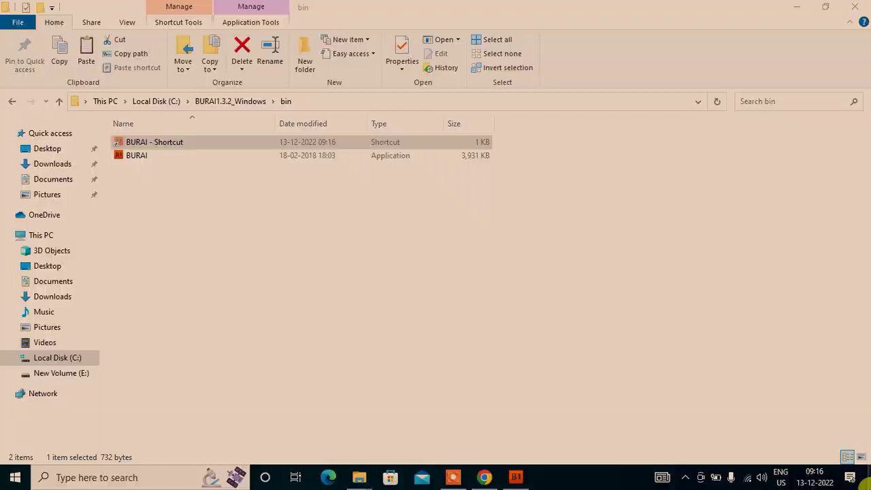
{"action": "left_click", "coordinate": [868, 482]}
{"action": "right_click", "coordinate": [340, 172]}
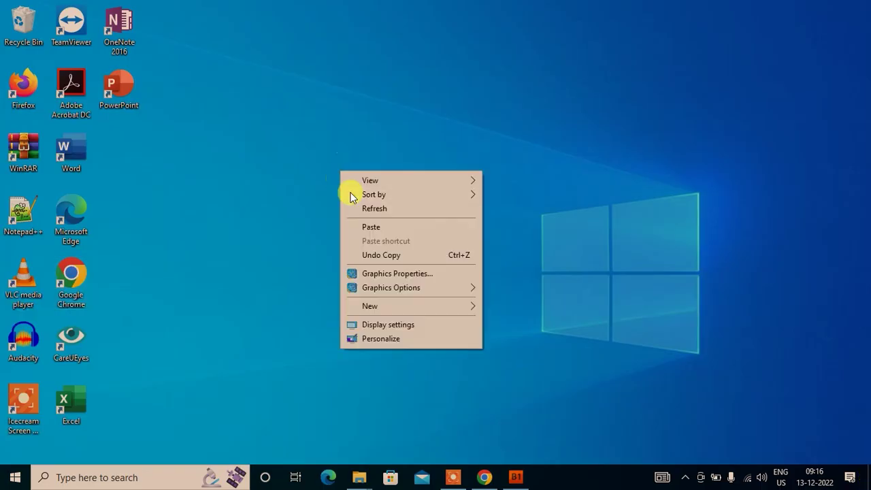
{"action": "left_click", "coordinate": [367, 229]}
{"action": "left_click_drag", "start_coordinate": [365, 160], "coordinate": [204, 158]}
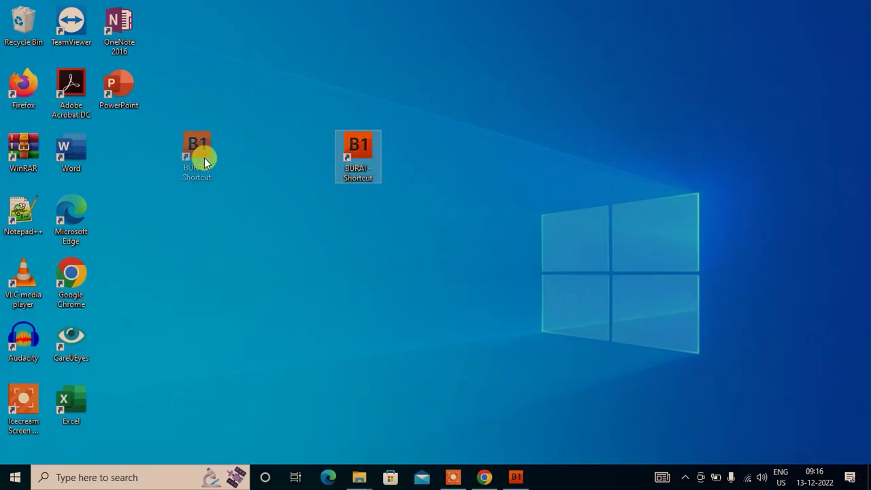
{"action": "left_click_drag", "start_coordinate": [138, 152], "coordinate": [136, 153]}
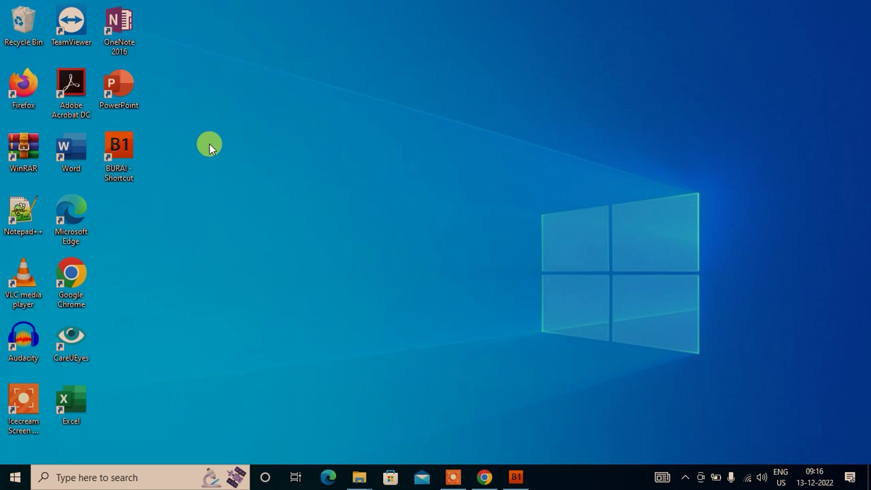